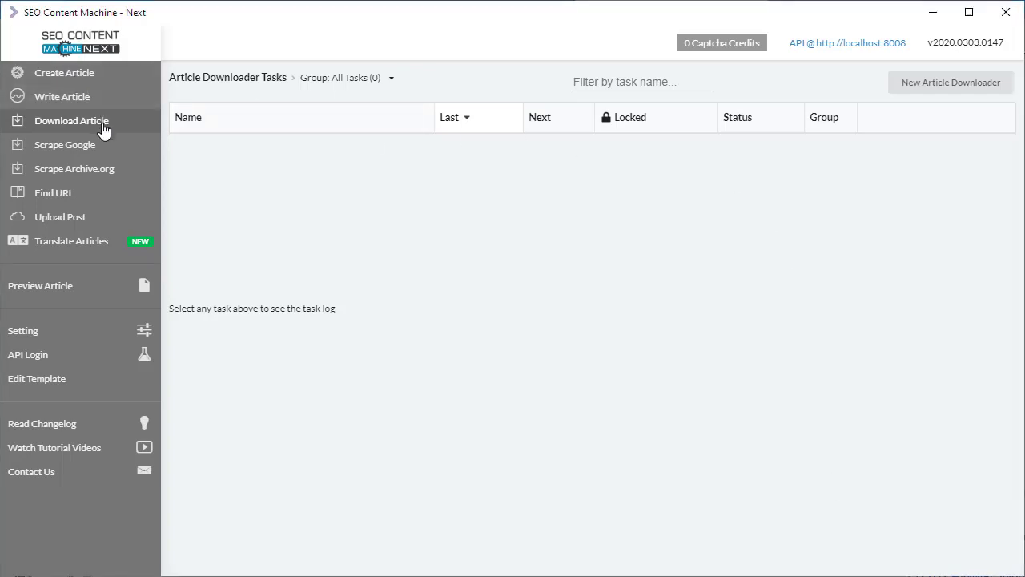
Start a new Article Downloader job and review its h1,h2,p selector, HTML-tag removal and word-replacement fields
{"action": "left_click", "coordinate": [922, 95]}
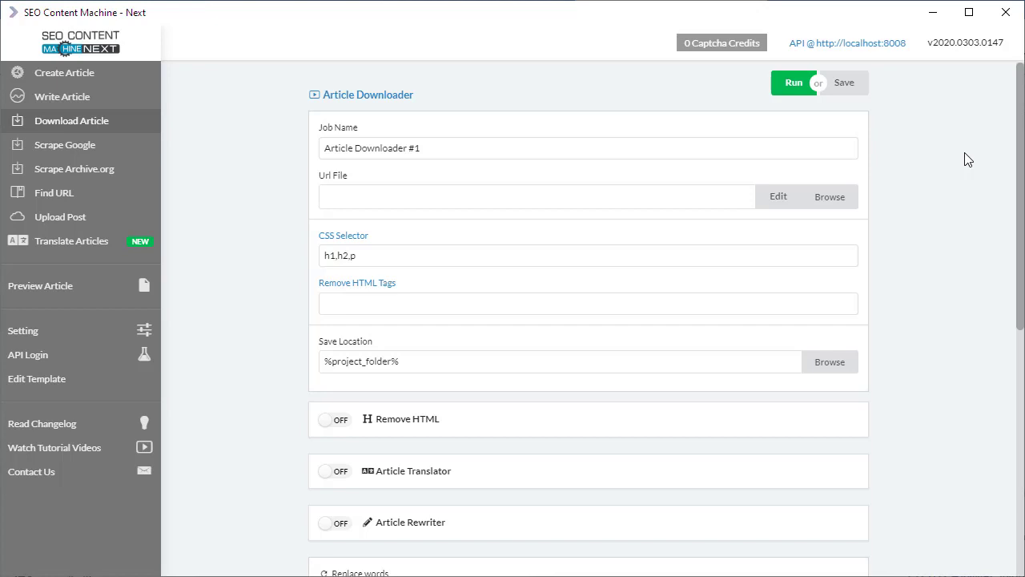
{"action": "left_click", "coordinate": [403, 255]}
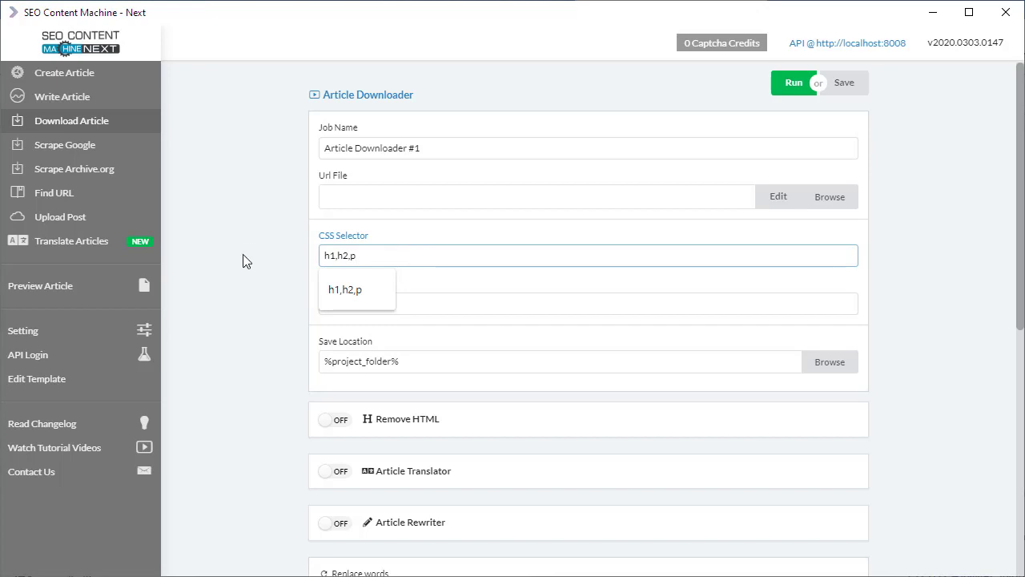
{"action": "left_click", "coordinate": [241, 296]}
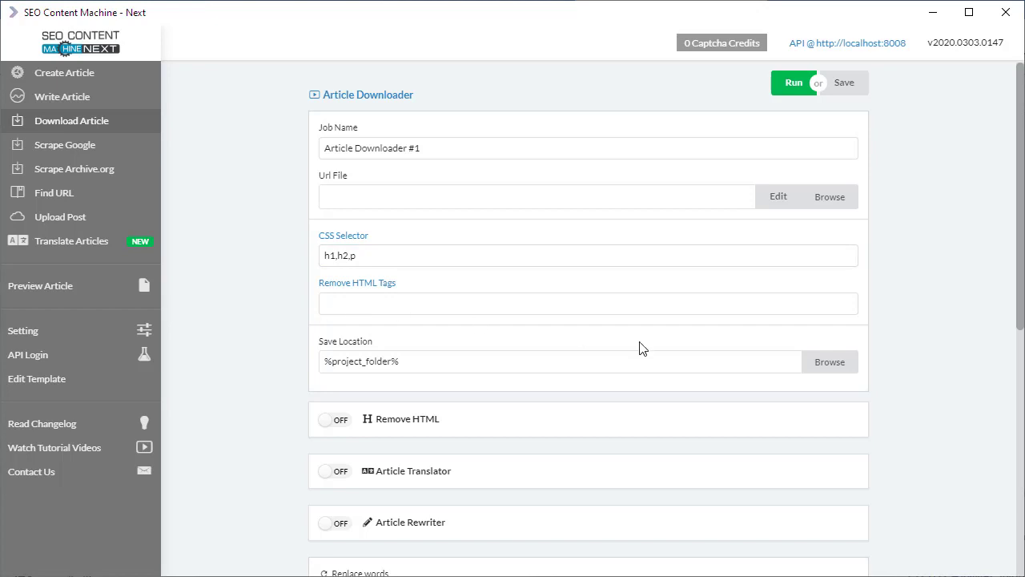
{"action": "left_click", "coordinate": [585, 310]}
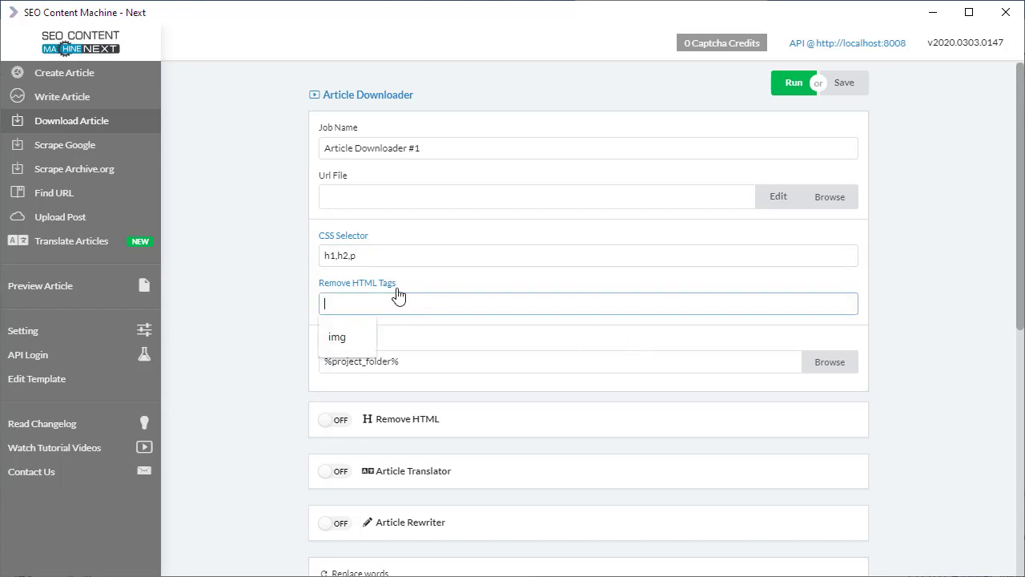
{"action": "left_click", "coordinate": [238, 305]}
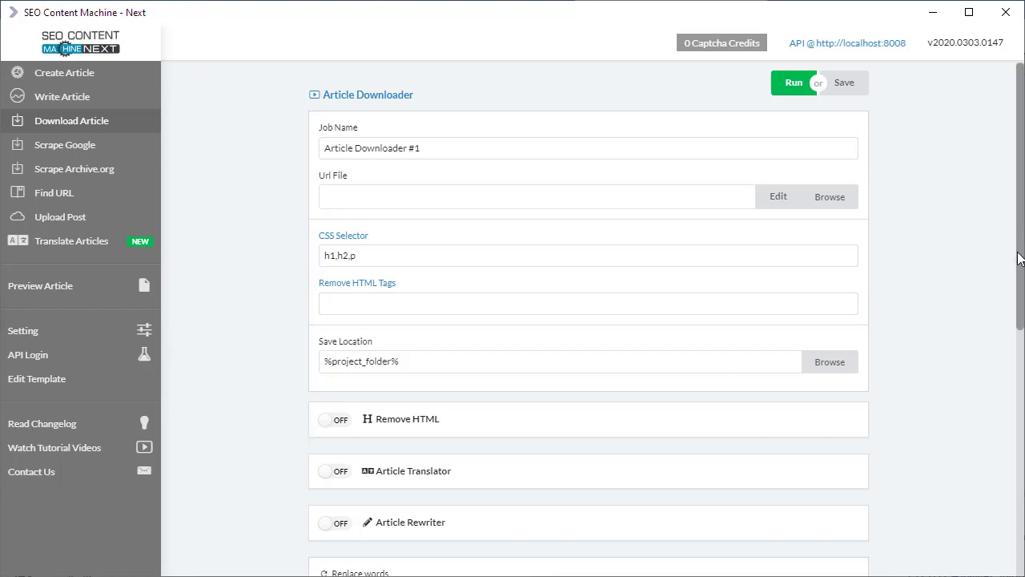
{"action": "scroll", "coordinate": [999, 329], "scroll_direction": "down", "scroll_amount": 2}
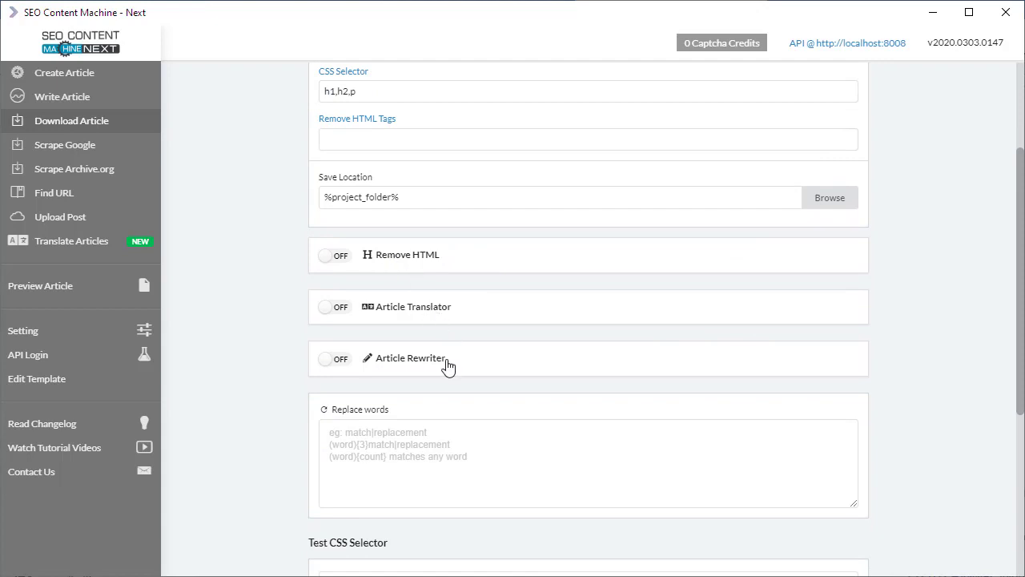
{"action": "left_click", "coordinate": [547, 465]}
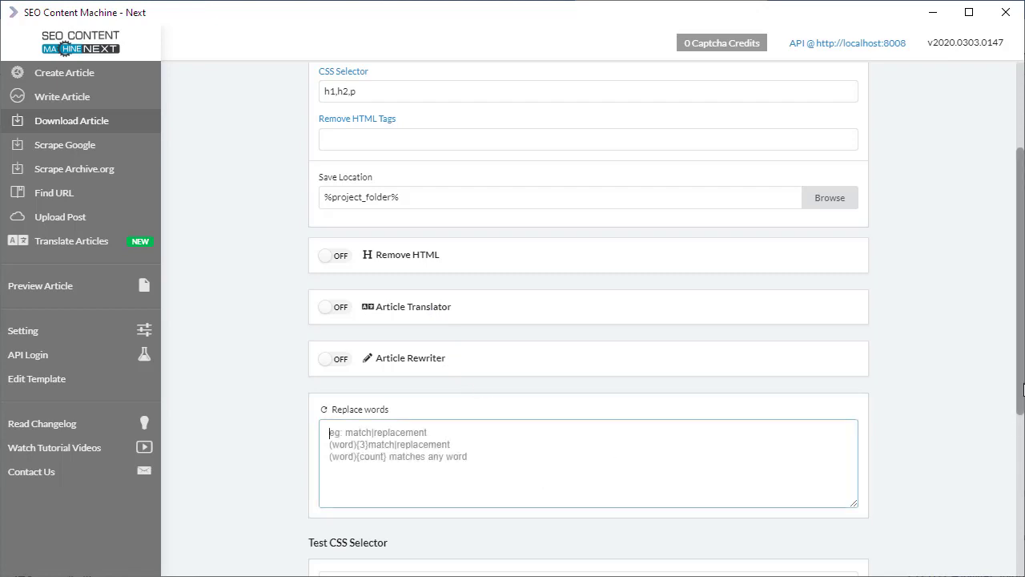
{"action": "left_click_drag", "start_coordinate": [1014, 409], "coordinate": [1007, 302]}
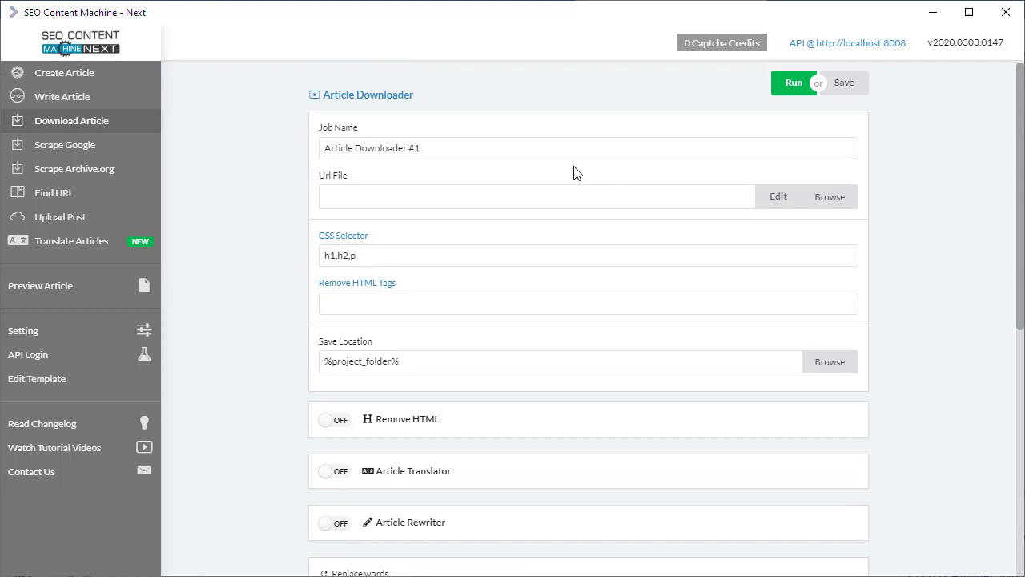
Load urls.txt from the OneDrive folder as the job's Url File
{"action": "left_click", "coordinate": [510, 154]}
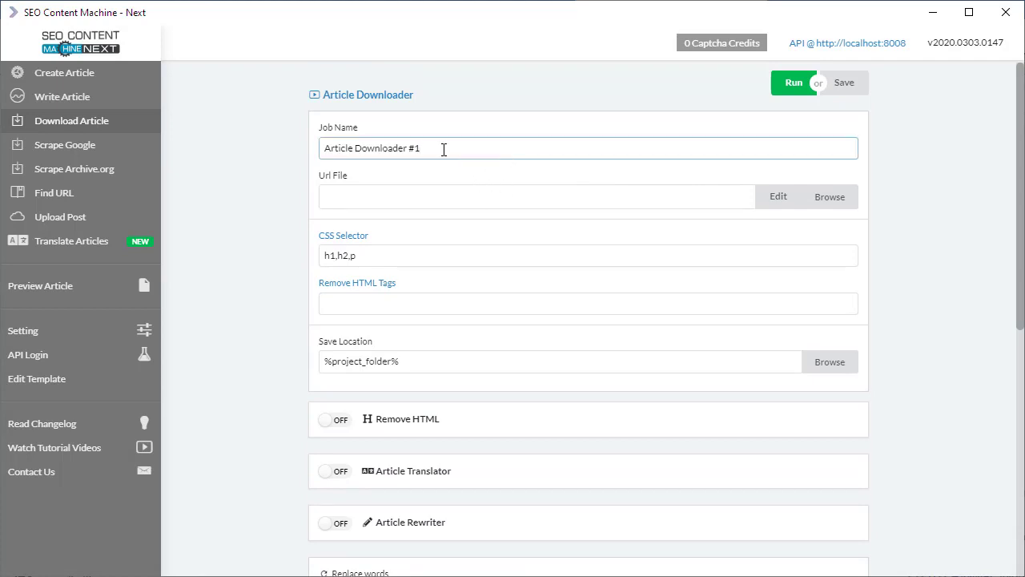
{"action": "left_click", "coordinate": [465, 190]}
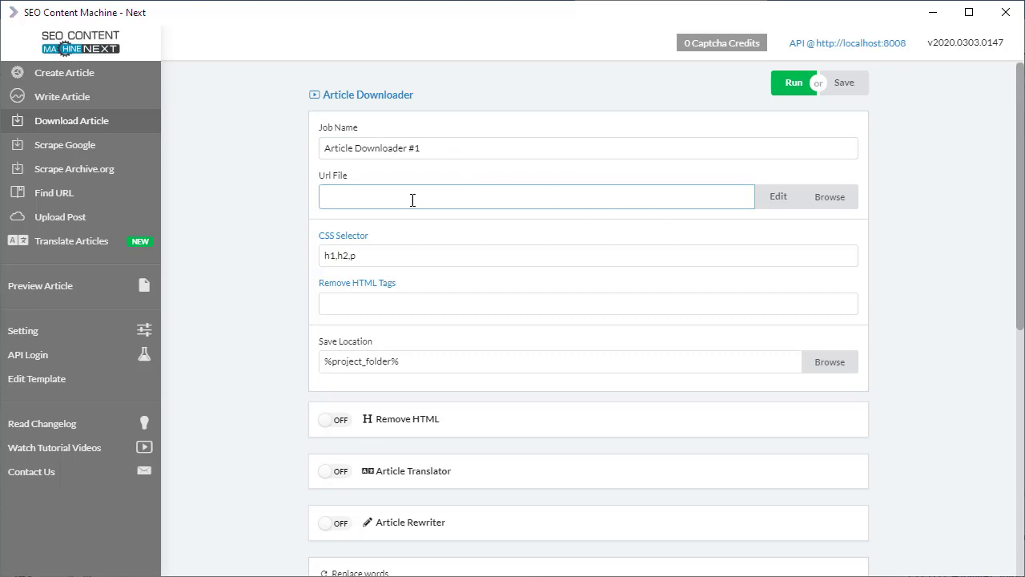
{"action": "left_click", "coordinate": [809, 202]}
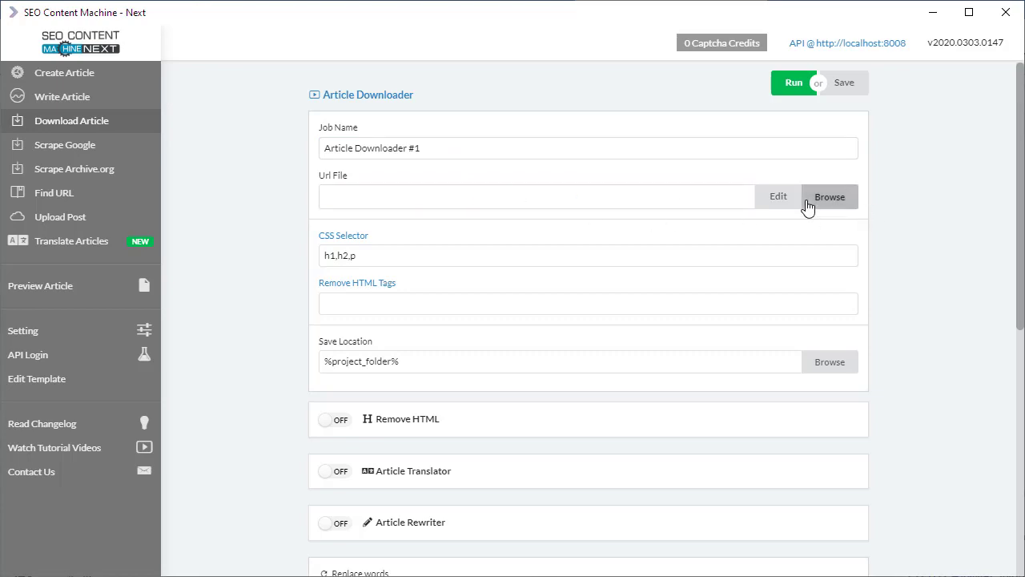
{"action": "left_click", "coordinate": [513, 383]}
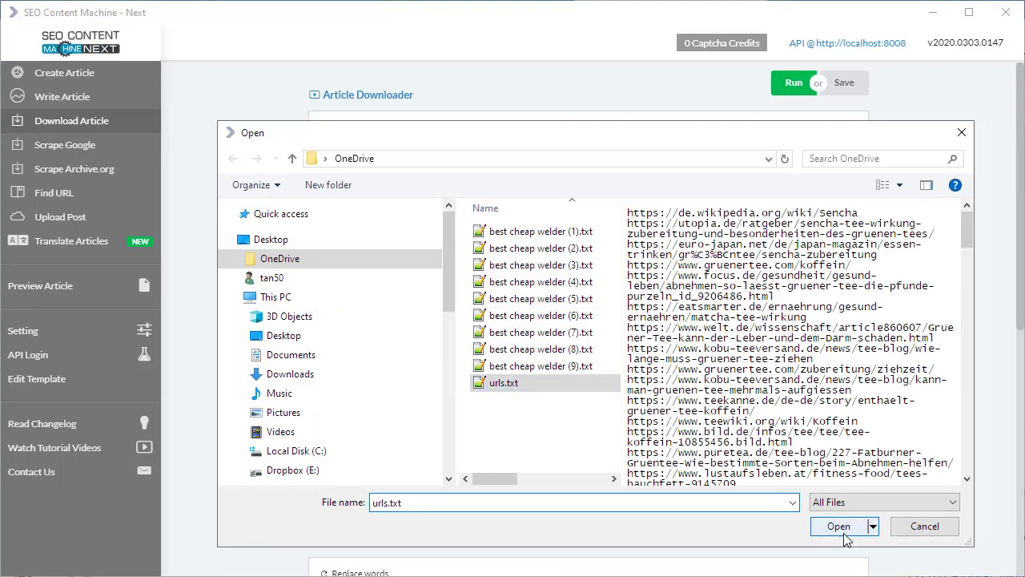
{"action": "left_click", "coordinate": [839, 525]}
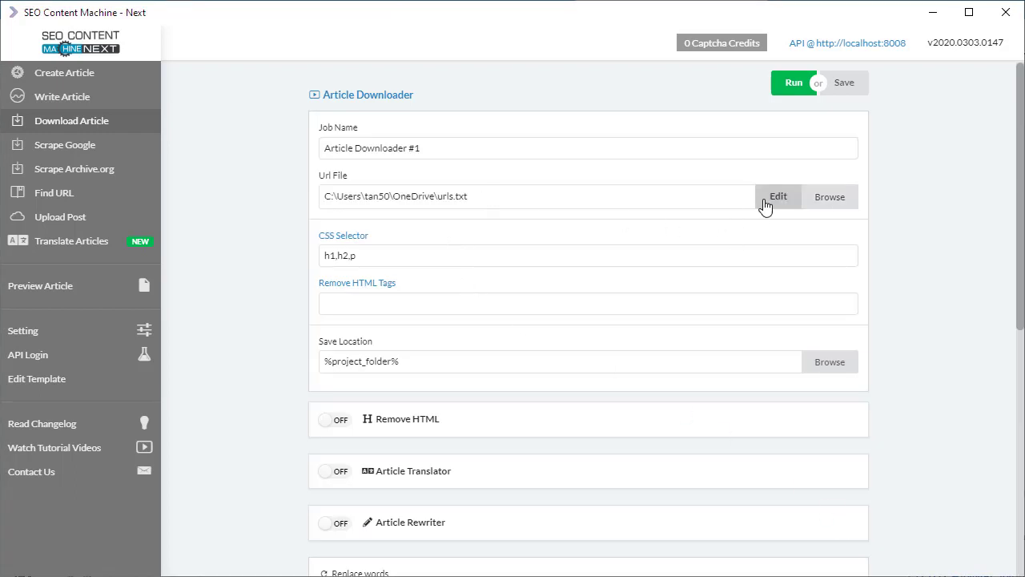
Check that the h1,h2,p selector and the HTML tags to remove are unchanged
{"action": "left_click", "coordinate": [378, 256]}
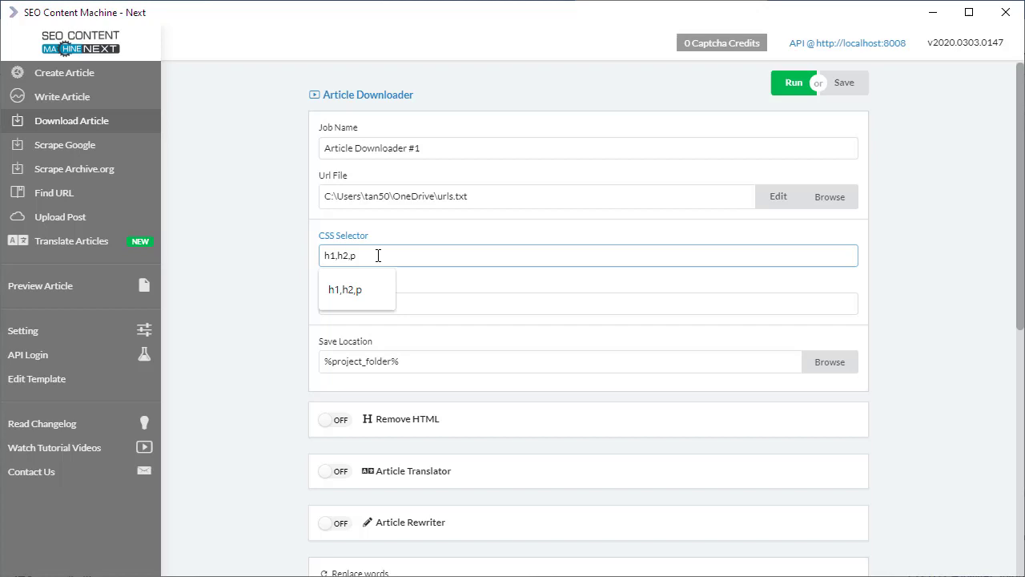
{"action": "left_click", "coordinate": [252, 270]}
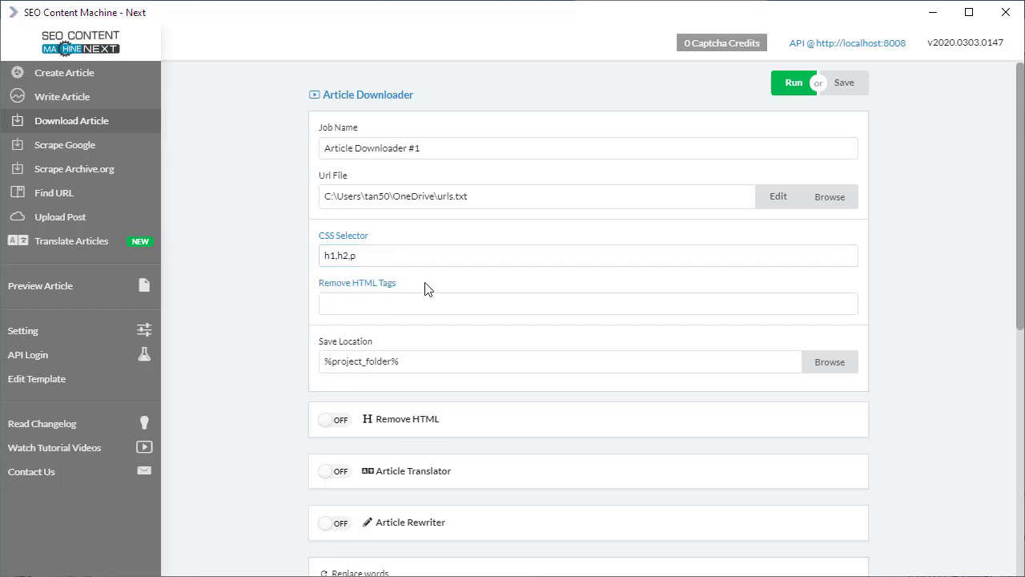
{"action": "left_click", "coordinate": [443, 301]}
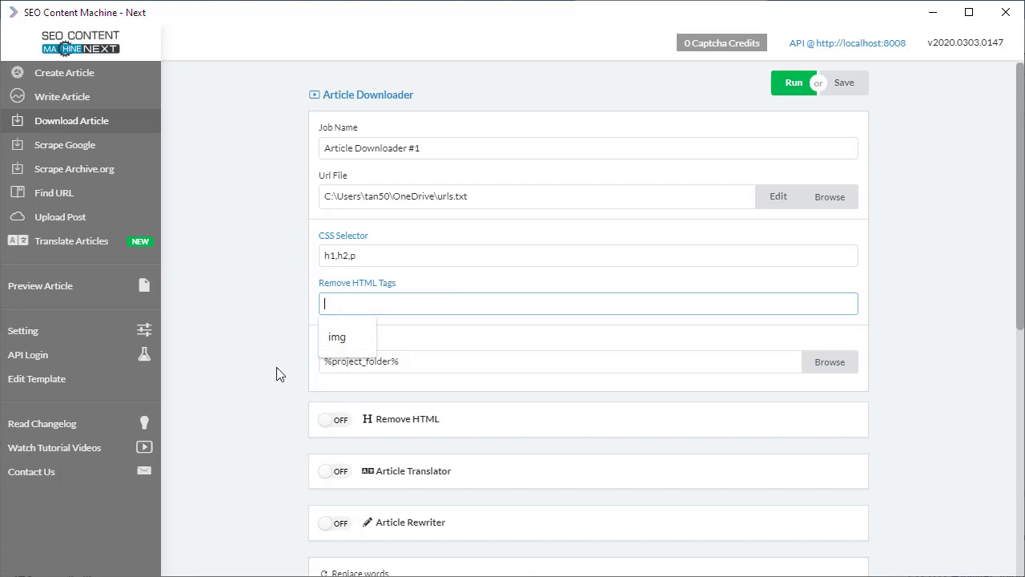
{"action": "left_click", "coordinate": [293, 353]}
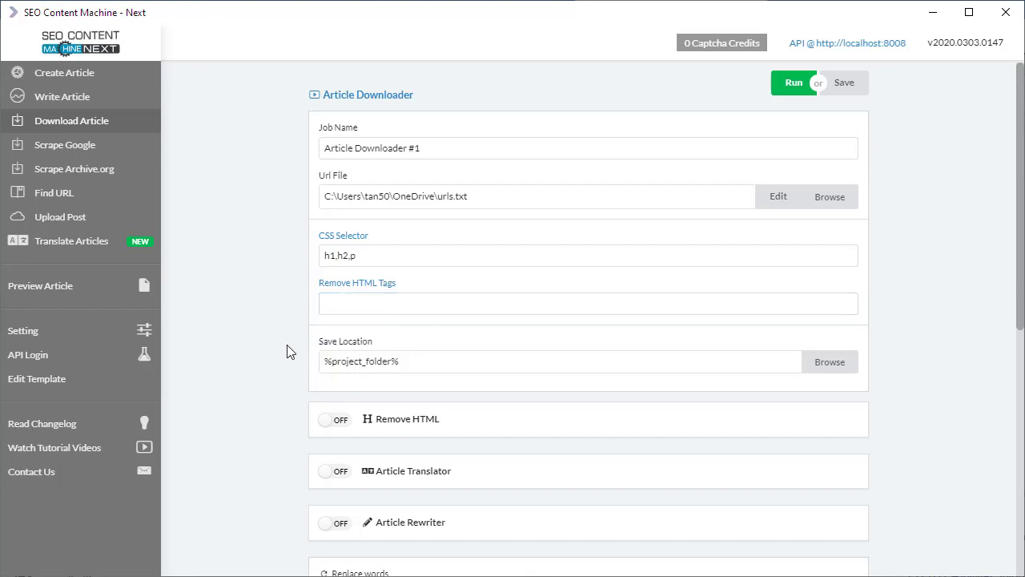
{"action": "scroll", "coordinate": [276, 418], "scroll_direction": "down", "scroll_amount": 2}
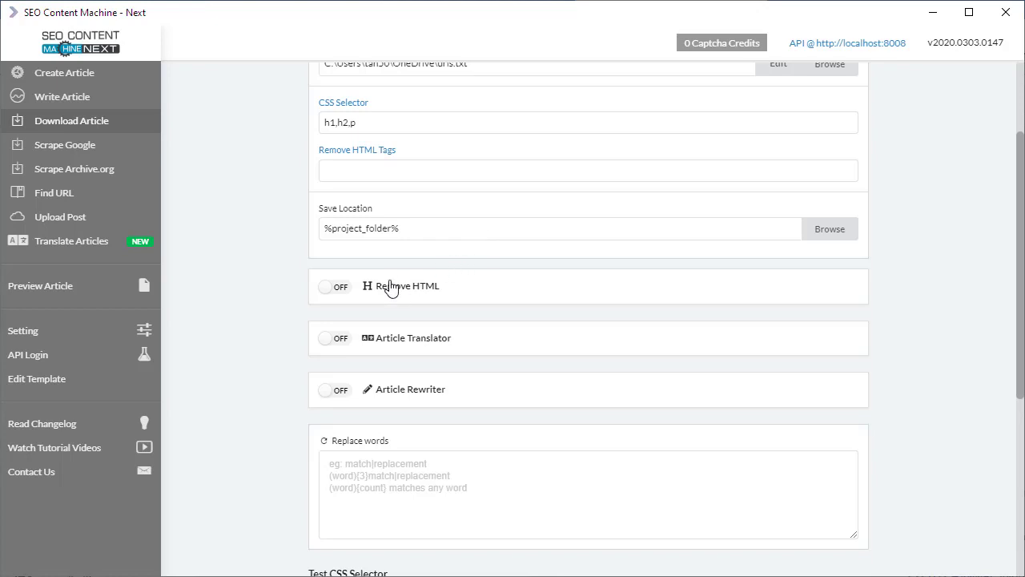
{"action": "left_click", "coordinate": [342, 288]}
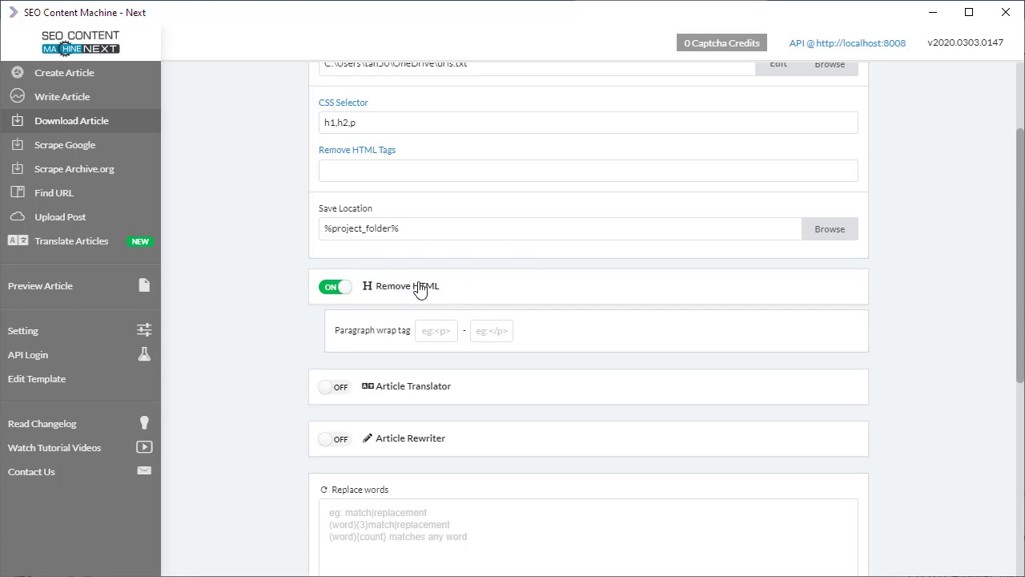
{"action": "left_click", "coordinate": [445, 325]}
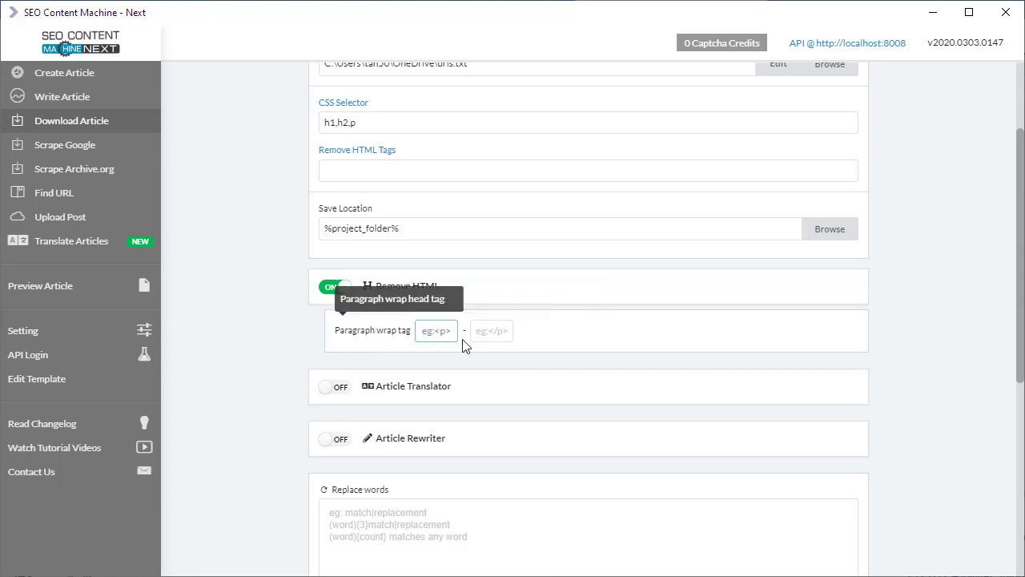
{"action": "left_click", "coordinate": [333, 288]}
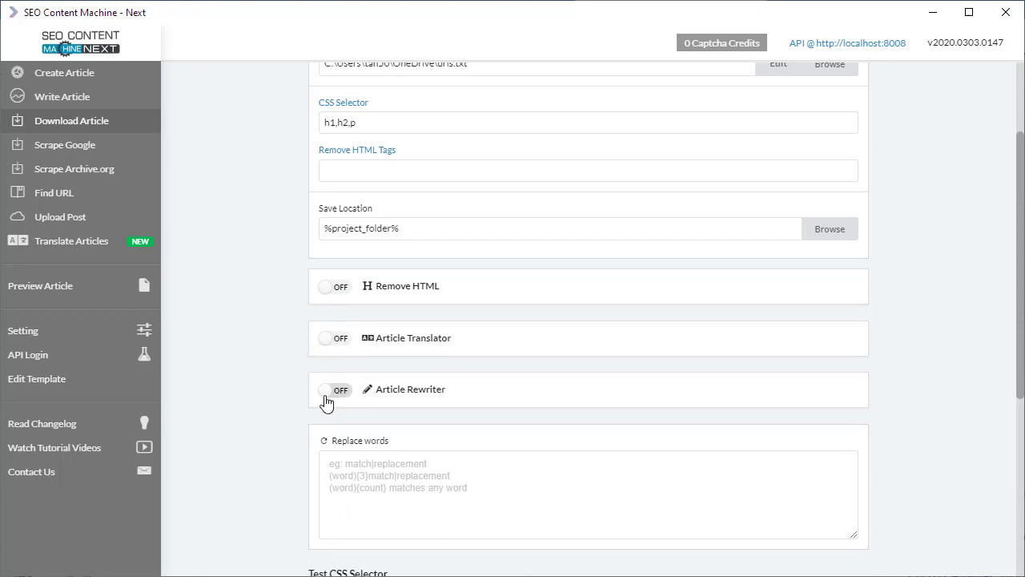
{"action": "scroll", "coordinate": [298, 366], "scroll_direction": "down", "scroll_amount": 2}
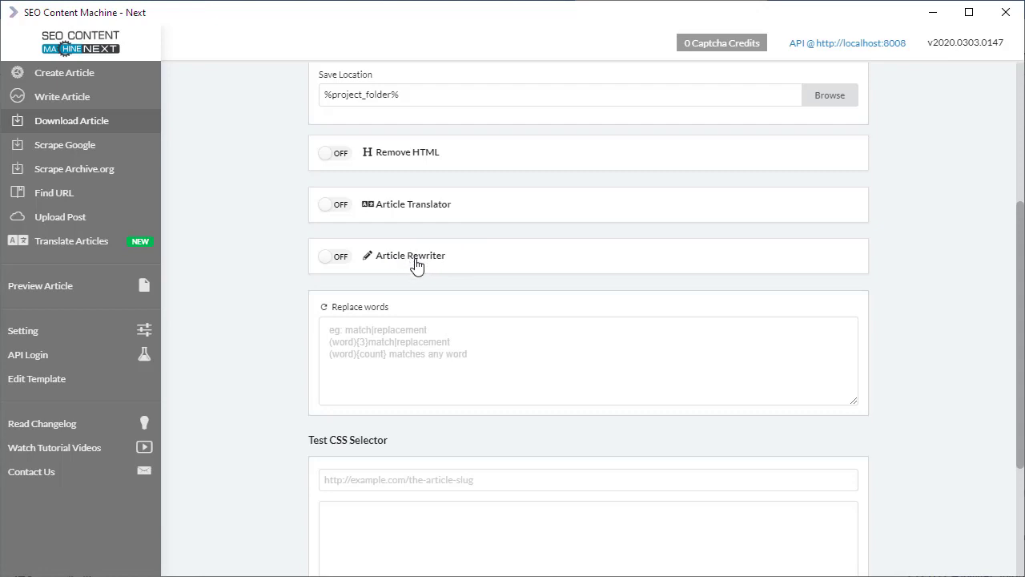
{"action": "left_click", "coordinate": [405, 344]}
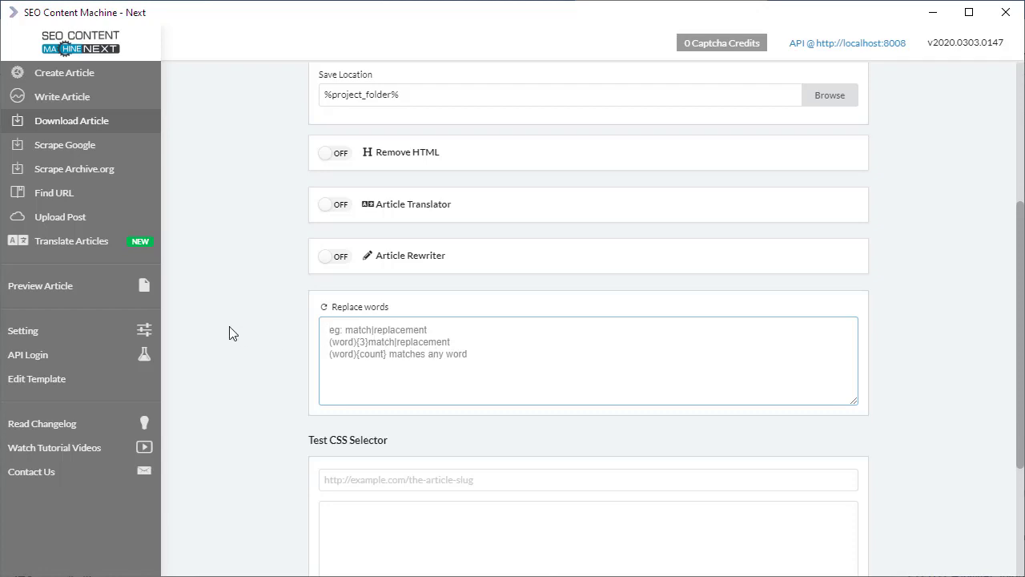
Try a test download, which fails because no test URL is set
{"action": "scroll", "coordinate": [233, 330], "scroll_direction": "down", "scroll_amount": 3}
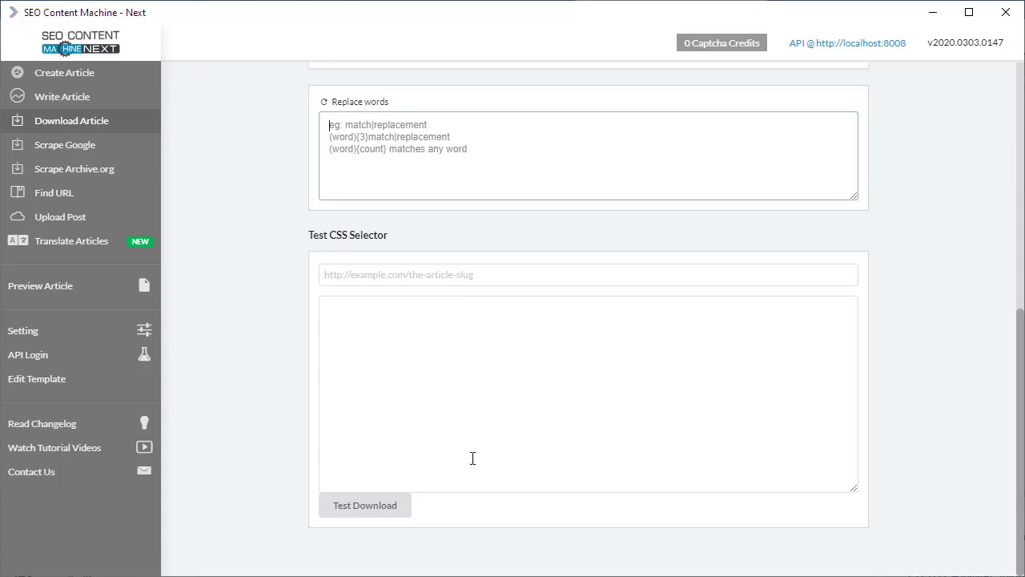
{"action": "left_click", "coordinate": [391, 504]}
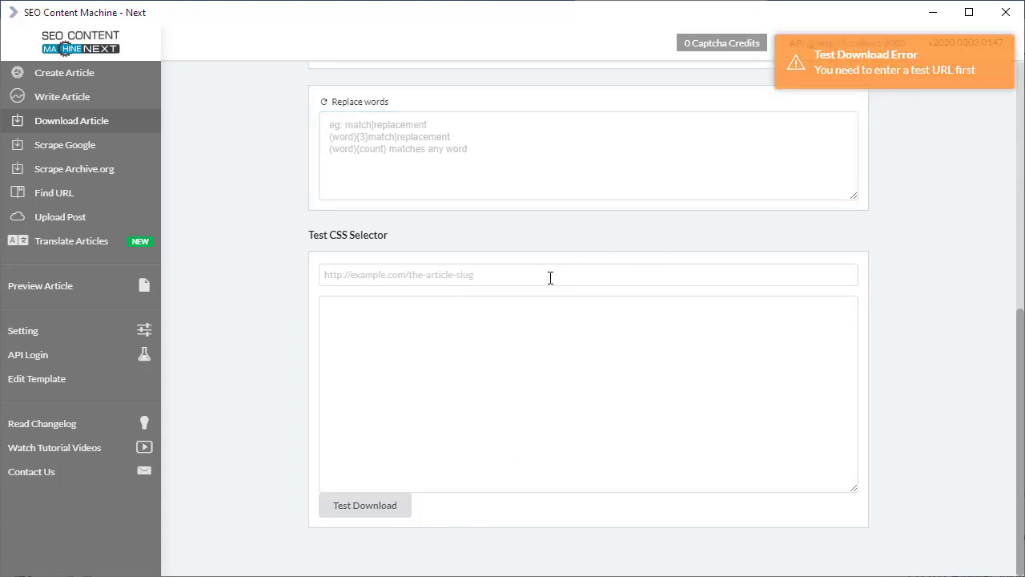
{"action": "scroll", "coordinate": [219, 459], "scroll_direction": "up", "scroll_amount": 10}
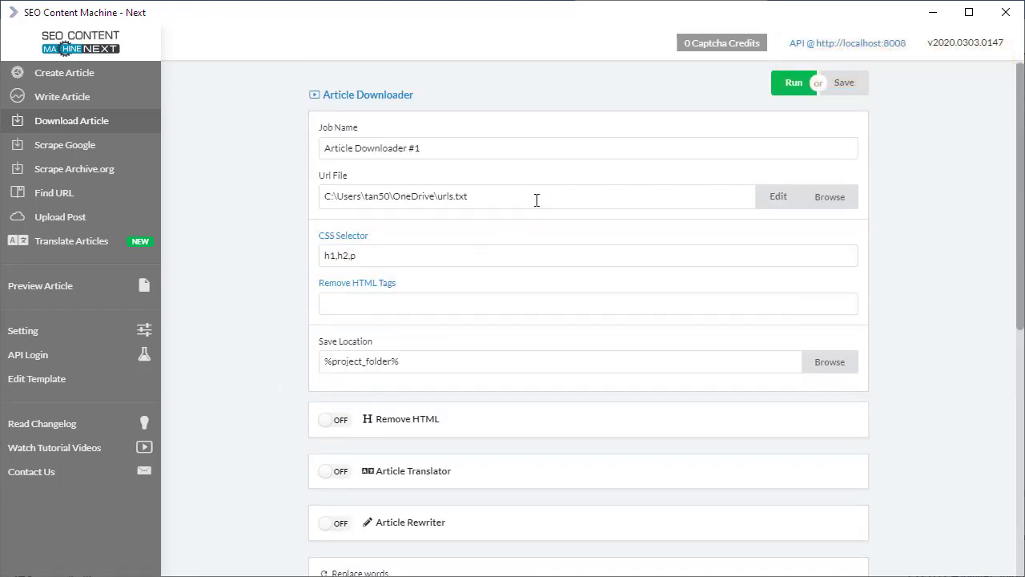
{"action": "scroll", "coordinate": [262, 414], "scroll_direction": "down", "scroll_amount": 5}
{"action": "left_click", "coordinate": [456, 350]}
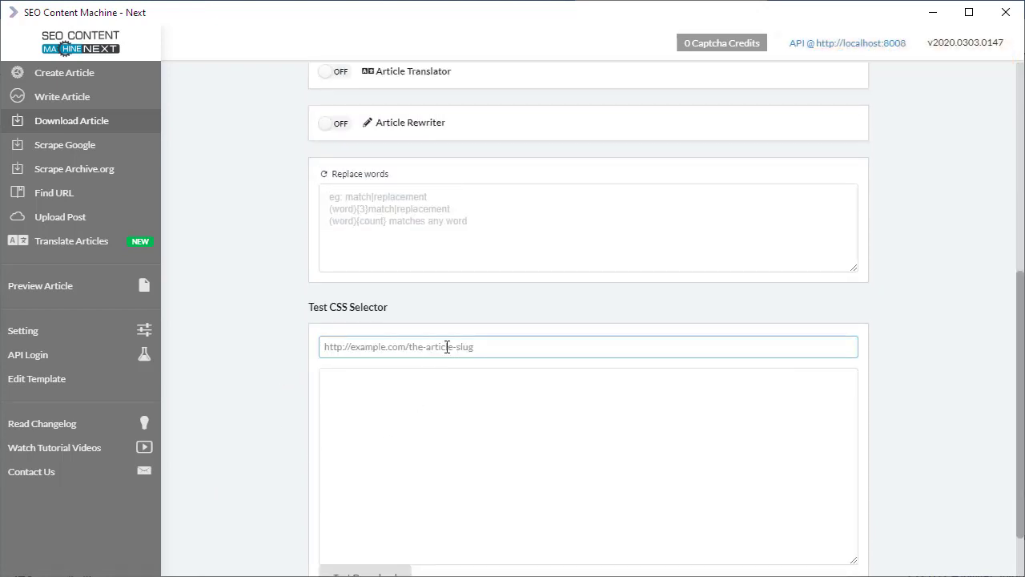
{"action": "scroll", "coordinate": [536, 456], "scroll_direction": "up", "scroll_amount": 5}
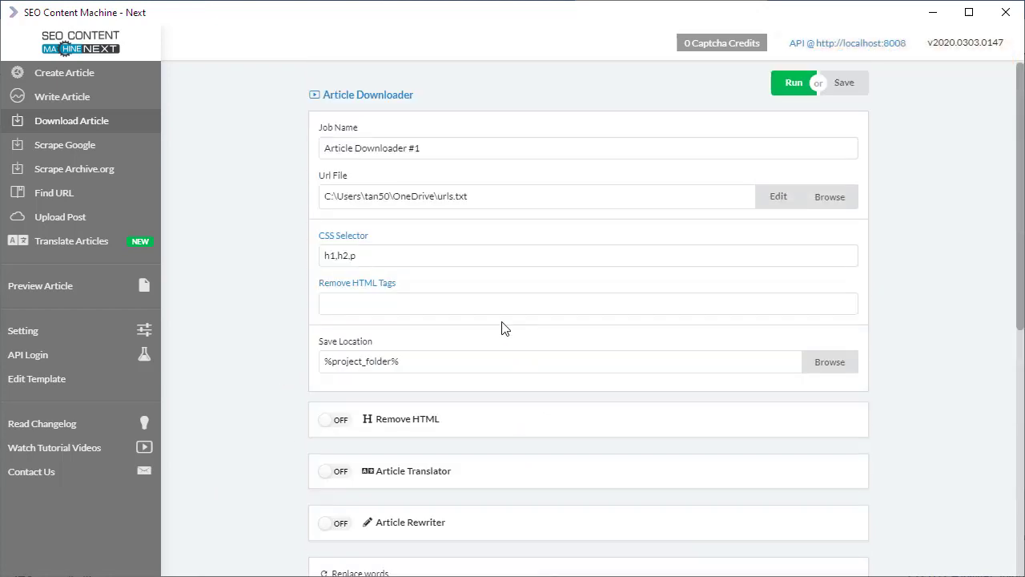
Open urls.txt in Notepad++ and copy the third URL, the utopia.de sencha article
{"action": "left_click", "coordinate": [777, 197]}
{"action": "double_click", "coordinate": [621, 101]}
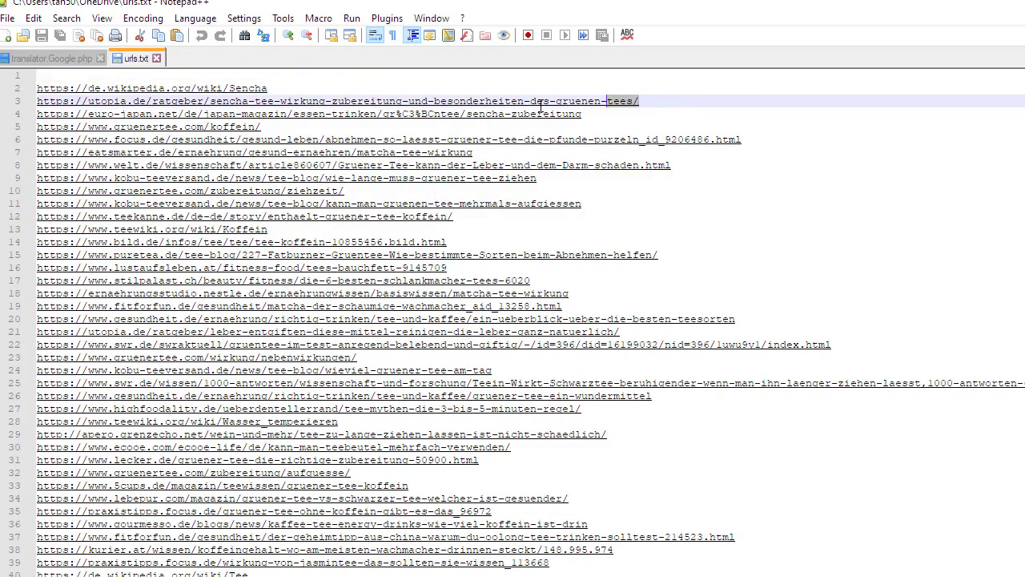
{"action": "triple_click", "coordinate": [357, 102]}
{"action": "right_click", "coordinate": [360, 106]}
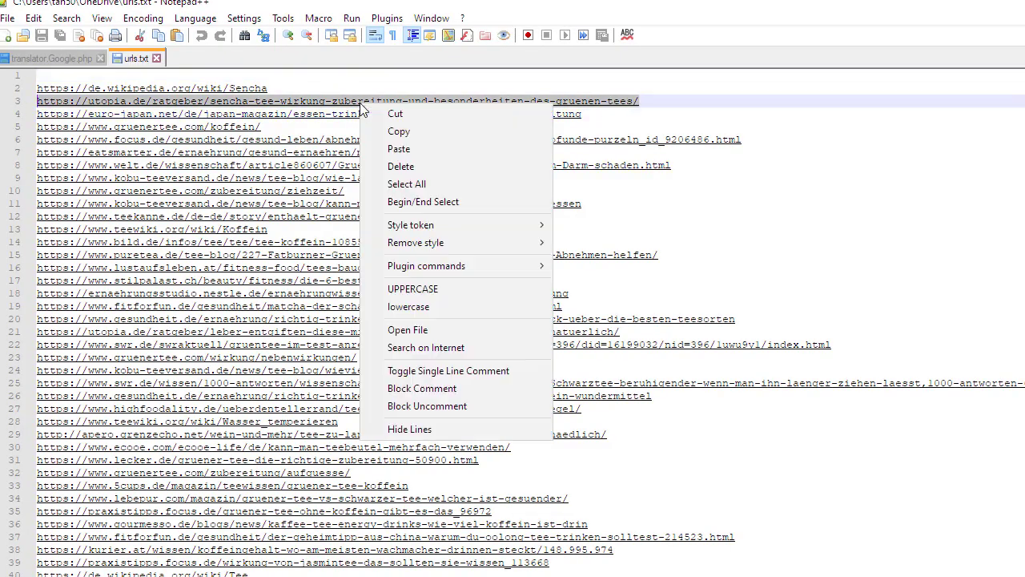
{"action": "left_click", "coordinate": [419, 128]}
Back in SEO Content Machine Next, paste the utopia.de sencha URL into the test URL field
{"action": "key", "text": "alt+Tab"}
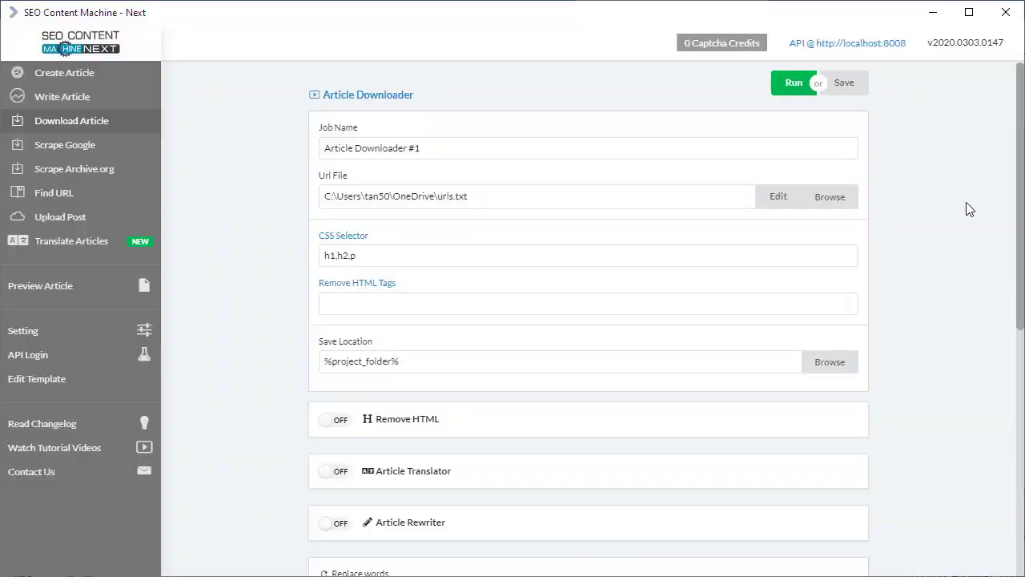
{"action": "scroll", "coordinate": [343, 339], "scroll_direction": "down", "scroll_amount": 10}
{"action": "left_click", "coordinate": [406, 275]}
{"action": "right_click", "coordinate": [405, 275]}
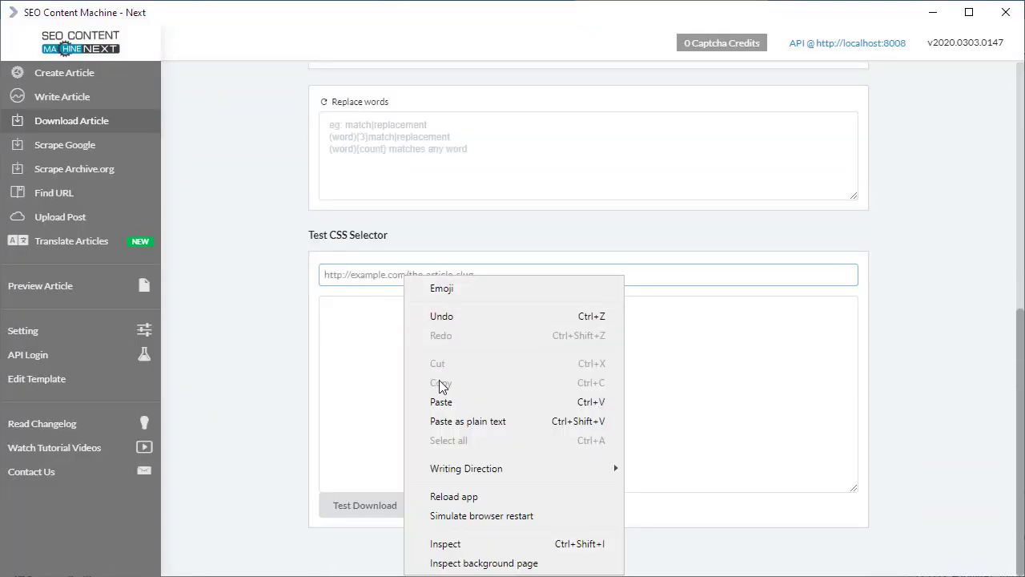
{"action": "left_click", "coordinate": [433, 398]}
{"action": "scroll", "coordinate": [290, 359], "scroll_direction": "up", "scroll_amount": 2}
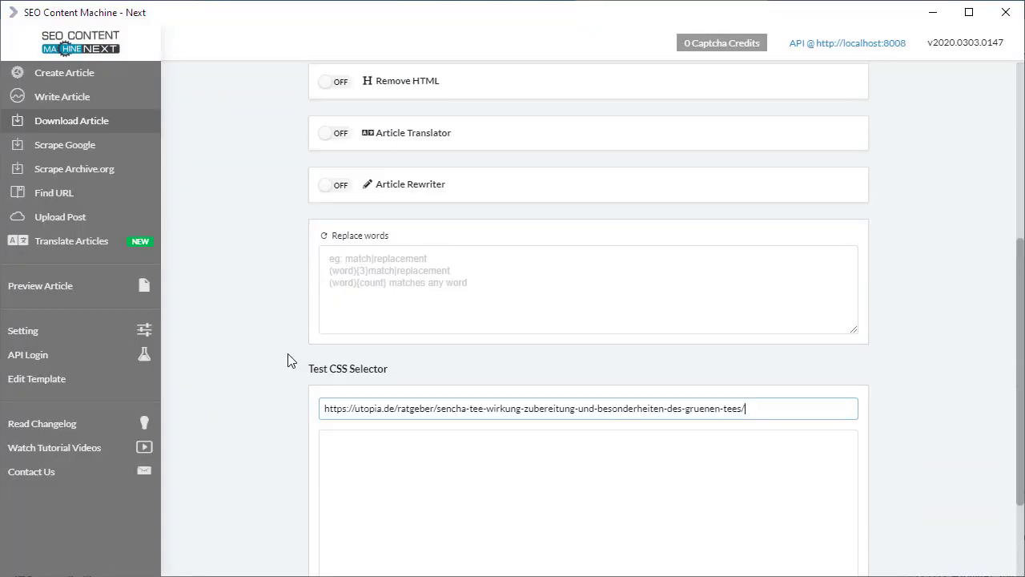
{"action": "scroll", "coordinate": [290, 323], "scroll_direction": "up", "scroll_amount": 3}
Test-download the page with the h1,h2,p selector and scroll through the returned HTML
{"action": "double_click", "coordinate": [367, 188]}
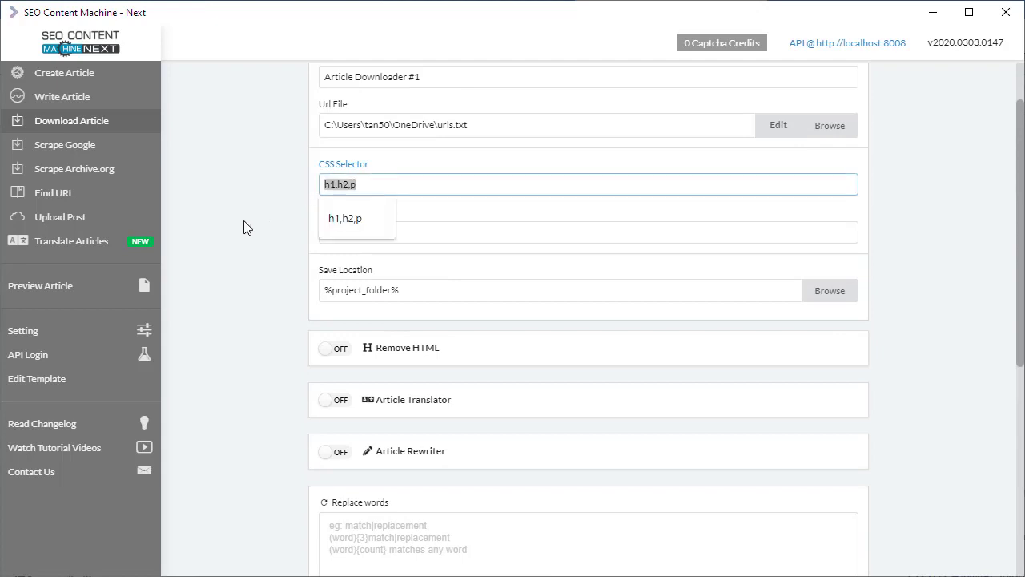
{"action": "left_click", "coordinate": [373, 222]}
{"action": "scroll", "coordinate": [270, 277], "scroll_direction": "down", "scroll_amount": 5}
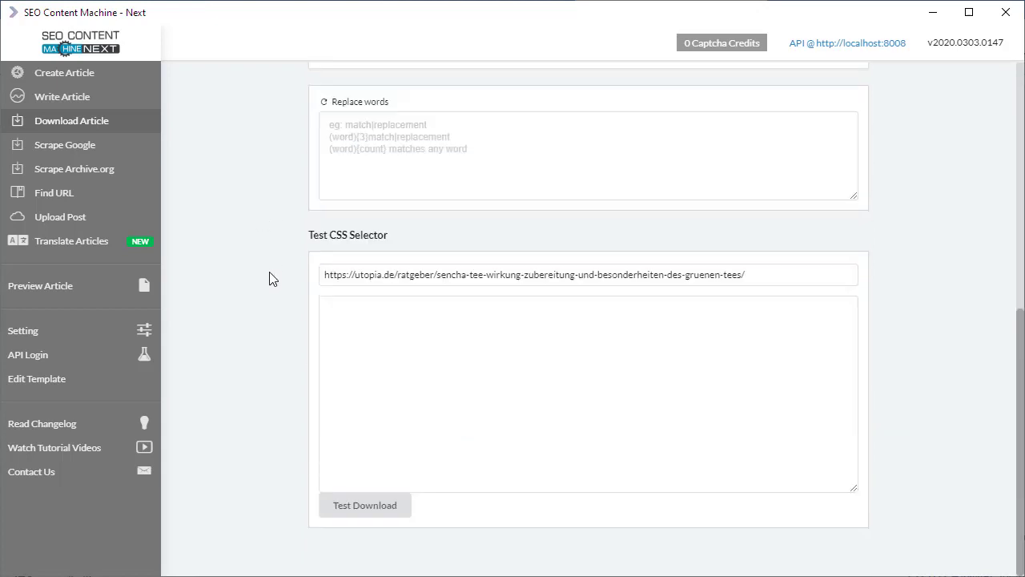
{"action": "left_click", "coordinate": [366, 511]}
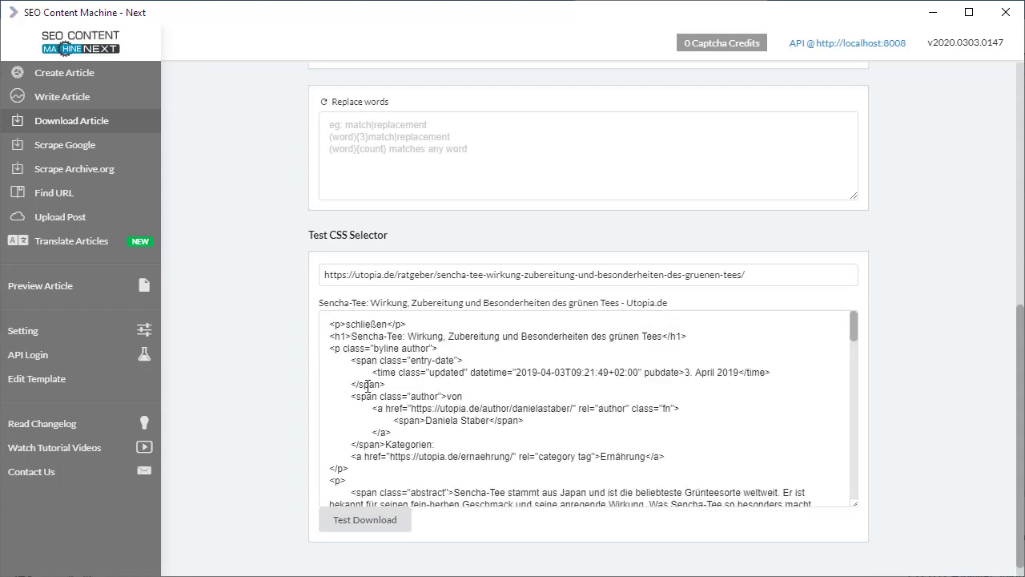
{"action": "scroll", "coordinate": [393, 397], "scroll_direction": "down", "scroll_amount": 15}
{"action": "scroll", "coordinate": [421, 412], "scroll_direction": "down", "scroll_amount": 1}
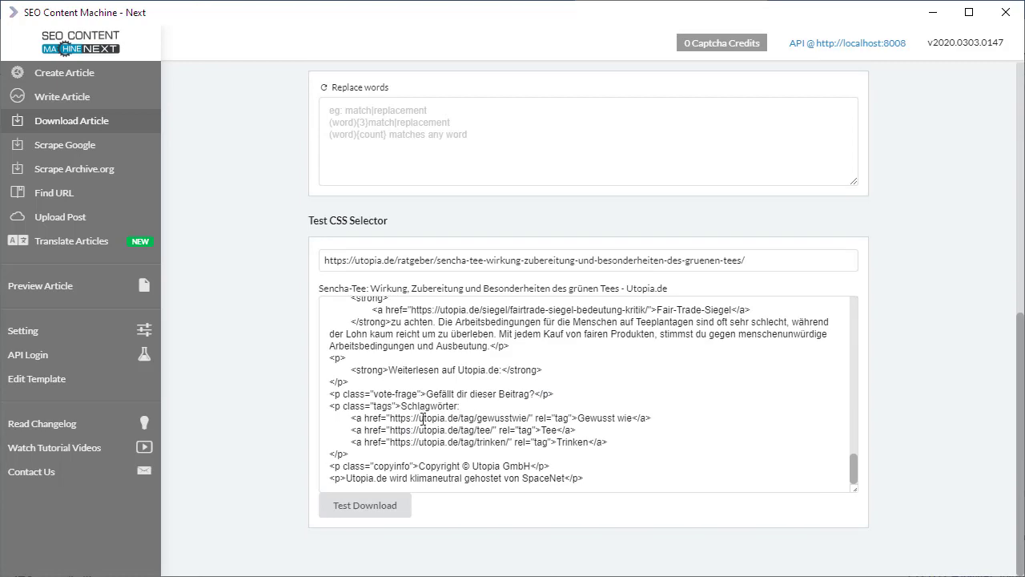
{"action": "scroll", "coordinate": [391, 465], "scroll_direction": "up", "scroll_amount": 20}
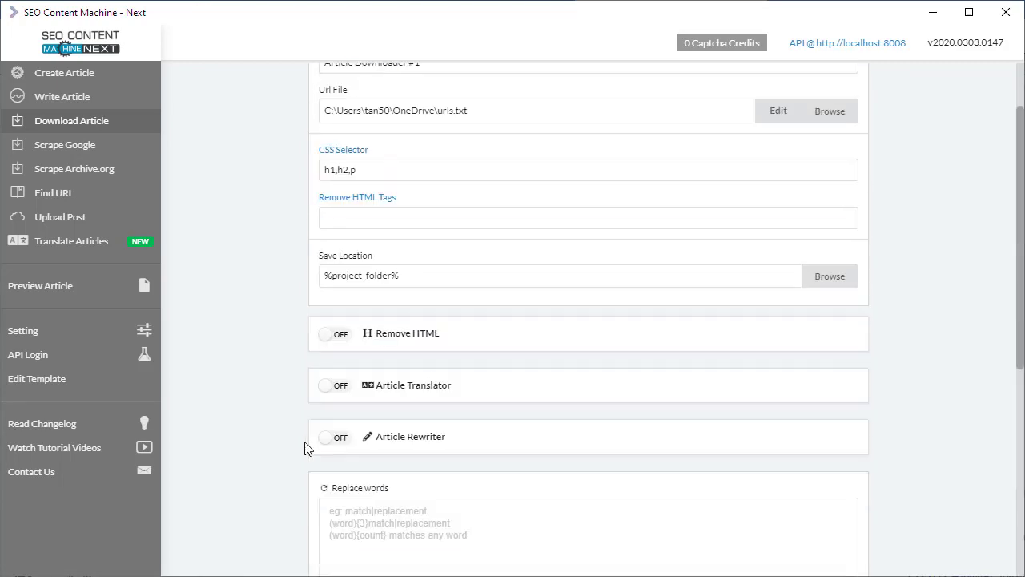
Replace the CSS selector h1,h2,p with just h1
{"action": "triple_click", "coordinate": [416, 255]}
{"action": "type", "text": "h1"}
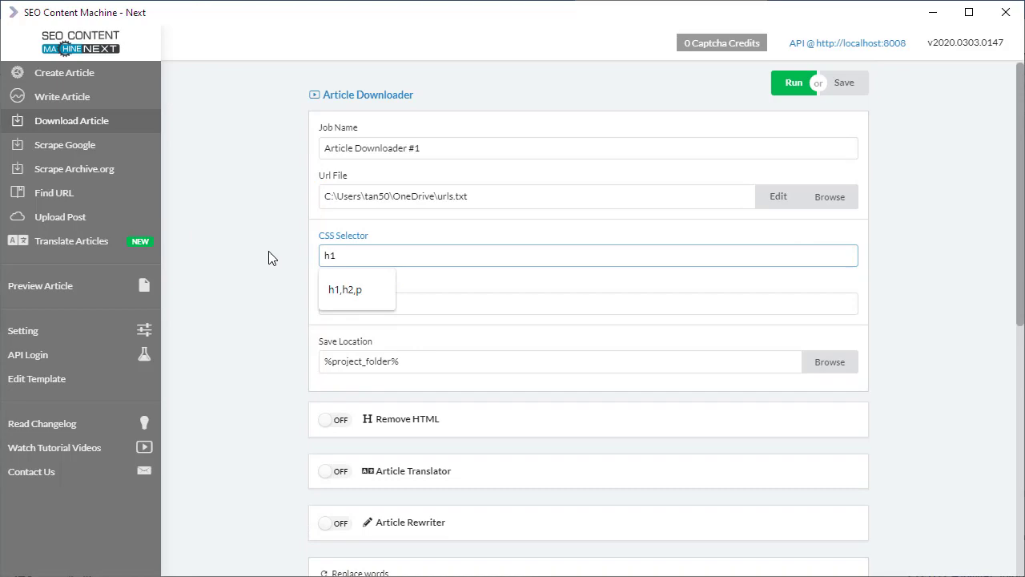
{"action": "left_click", "coordinate": [270, 254]}
Rerun the test download and check it returns only the article's h1 heading
{"action": "scroll", "coordinate": [274, 392], "scroll_direction": "down", "scroll_amount": 8}
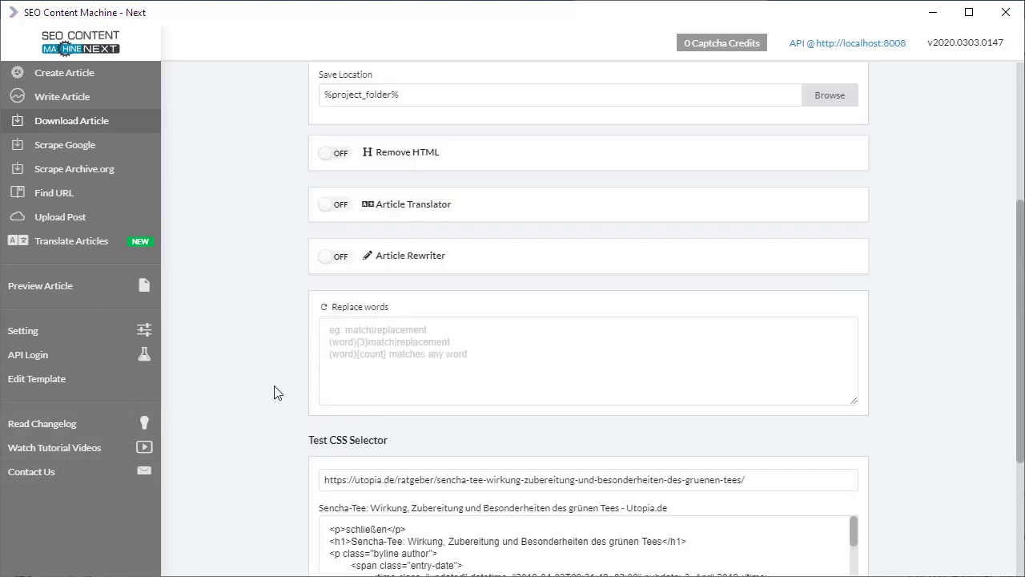
{"action": "left_click", "coordinate": [374, 505]}
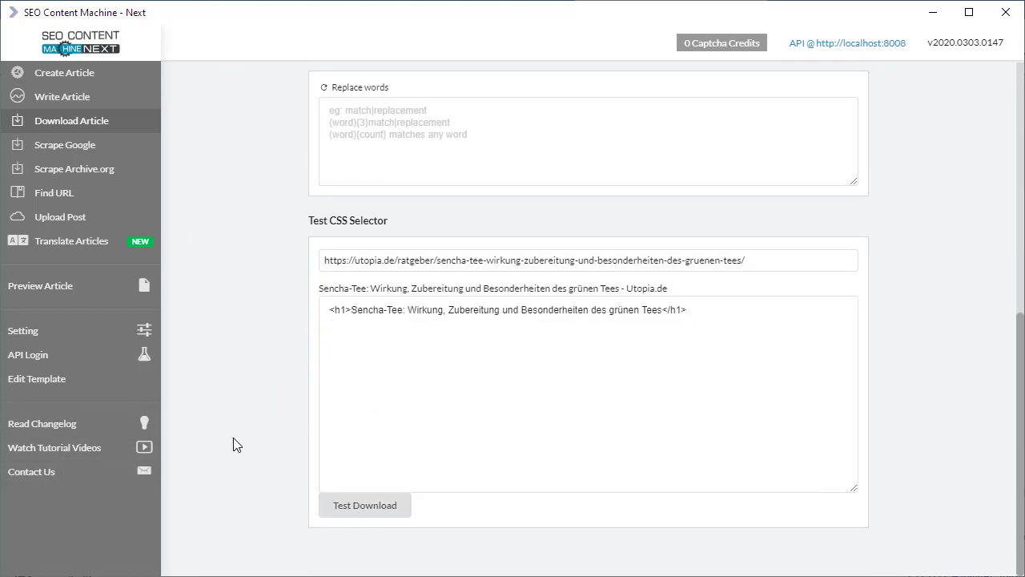
{"action": "left_click_drag", "start_coordinate": [340, 314], "coordinate": [730, 315]}
{"action": "left_click", "coordinate": [765, 318]}
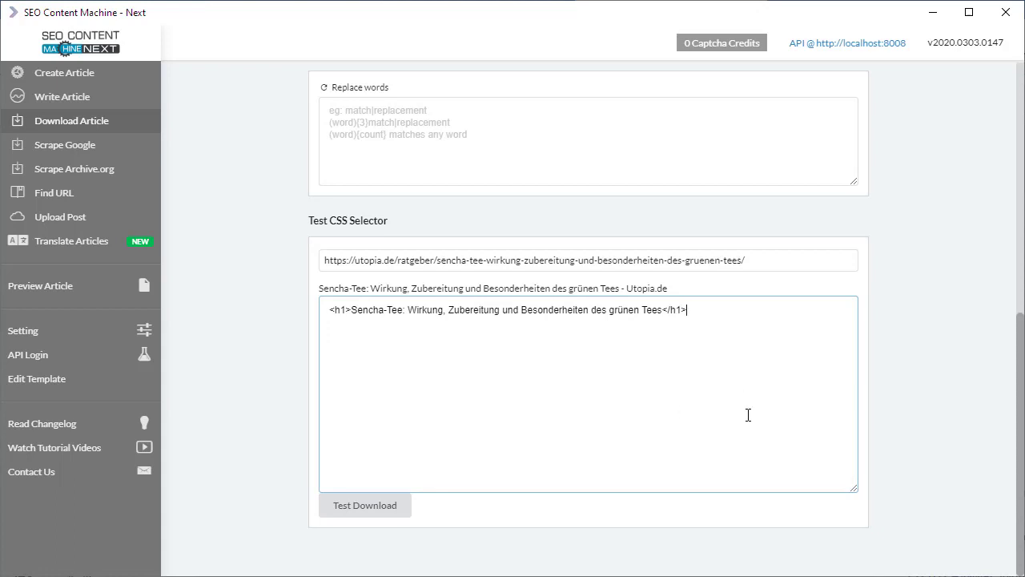
{"action": "scroll", "coordinate": [873, 469], "scroll_direction": "up", "scroll_amount": 10}
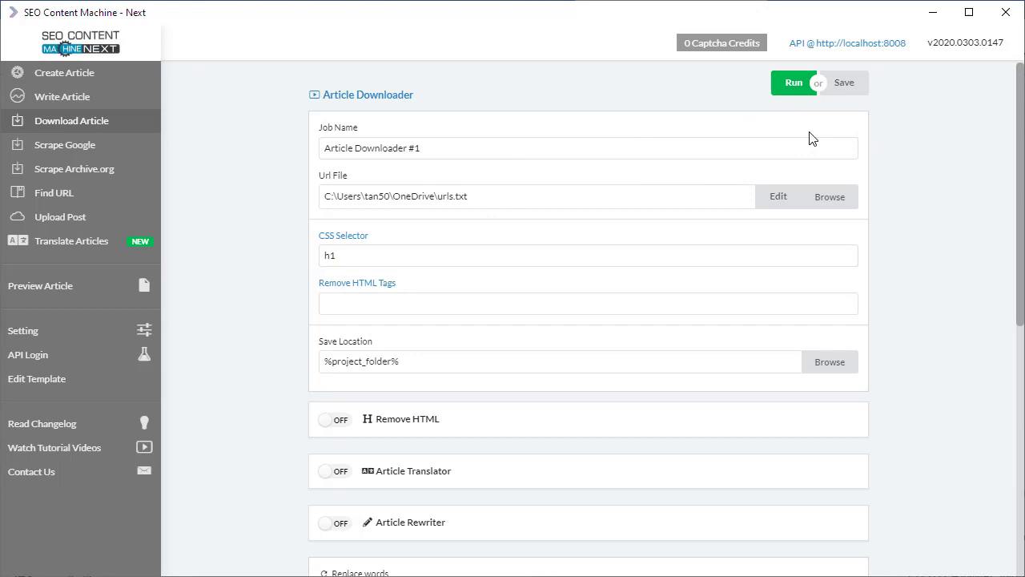
Run the Article Downloader #1 job and open its task log
{"action": "left_click", "coordinate": [791, 84]}
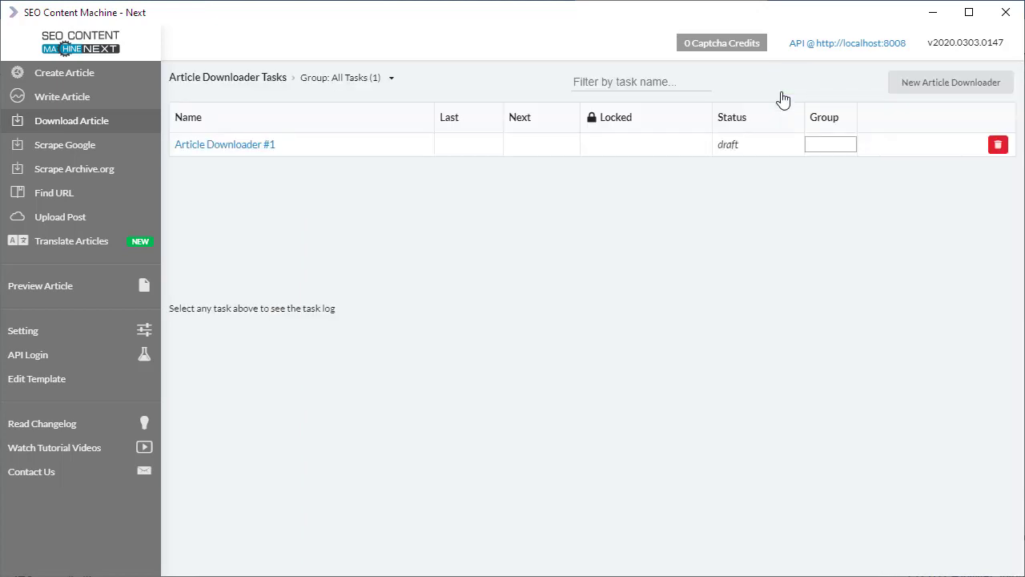
{"action": "left_click", "coordinate": [425, 154]}
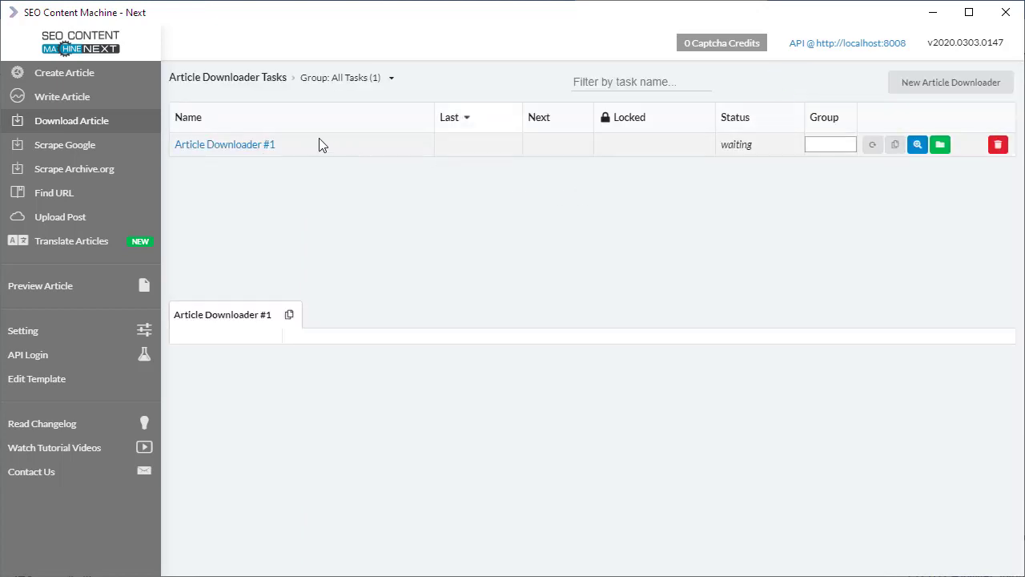